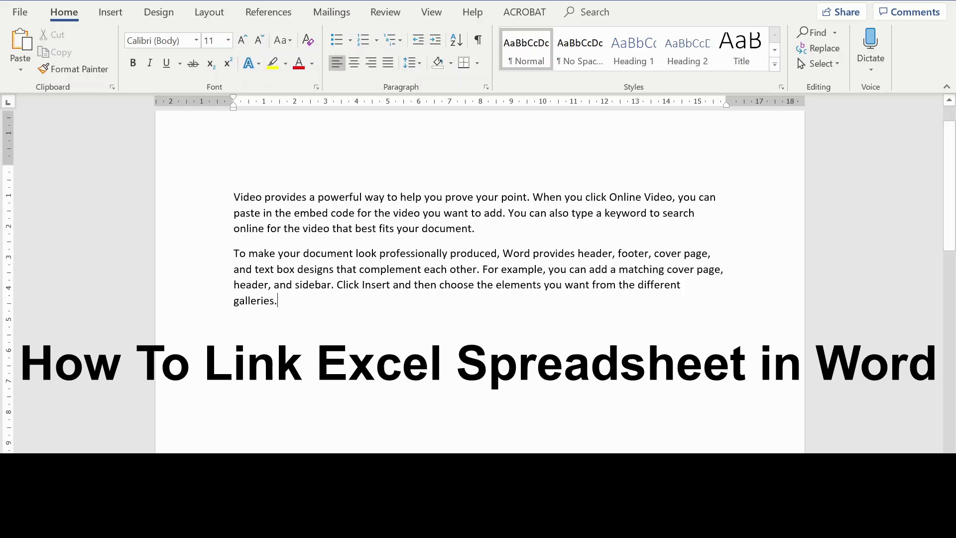
# Select all text, then add and remove a blank line between the two paragraphs
pyautogui.hotkey('ctrl', 'a')
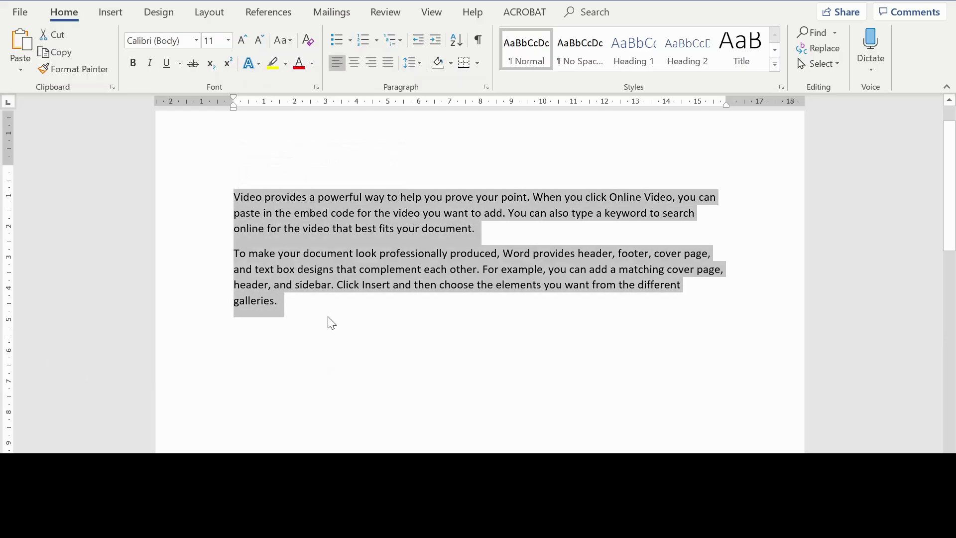
pyautogui.click(298, 311)
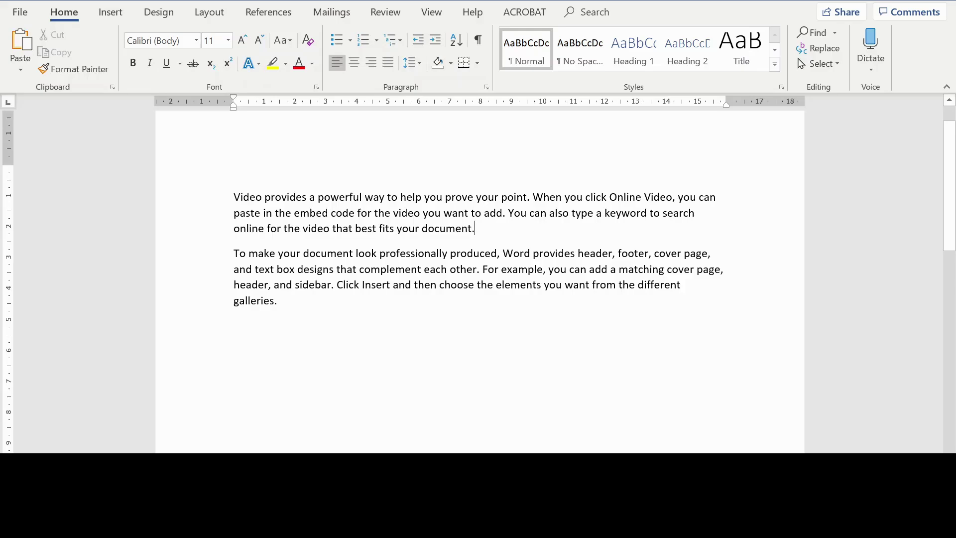
pyautogui.press('Return')
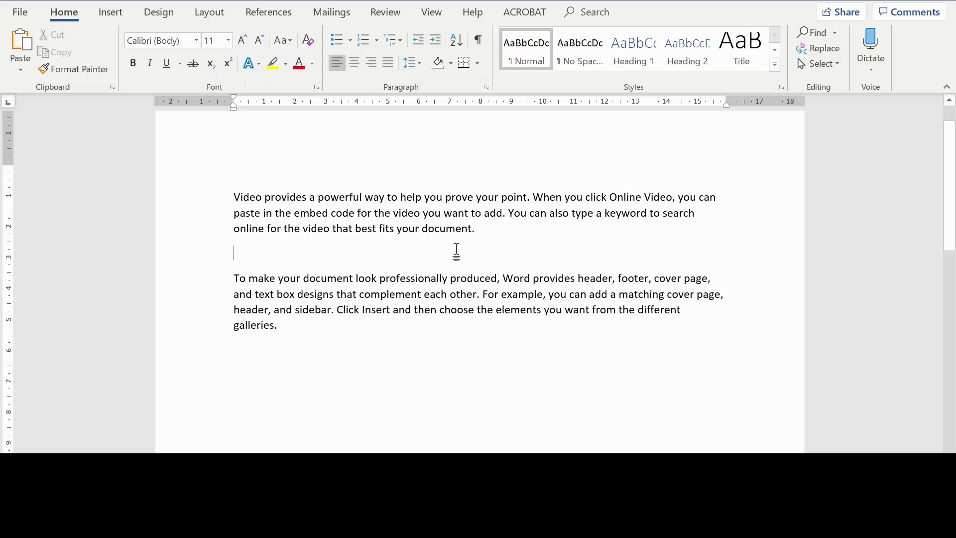
pyautogui.press('BackSpace')
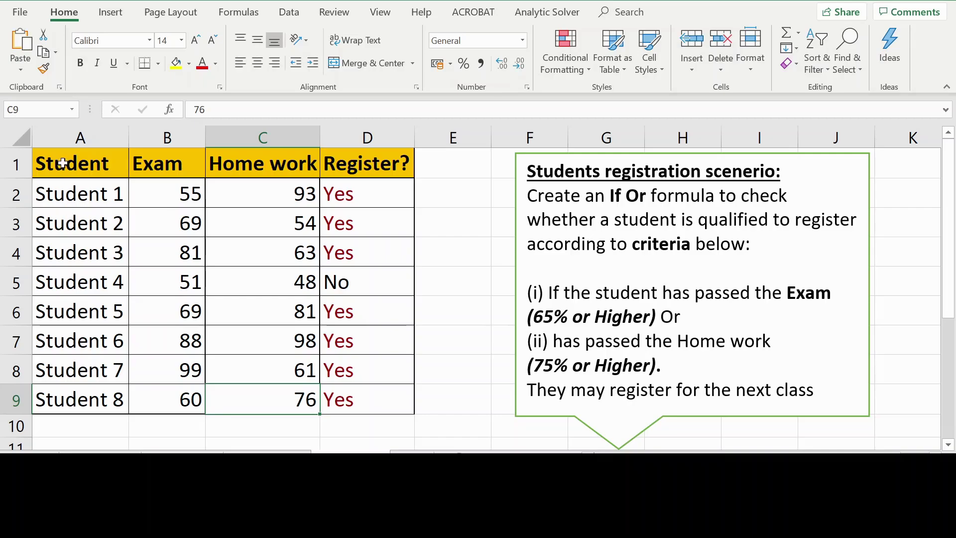
# Copy the Excel student table A1:D9 and return to the Word document
pyautogui.moveTo(63, 164)
pyautogui.mouseDown()
pyautogui.moveTo(247, 234)
pyautogui.moveTo(339, 313)
pyautogui.moveTo(368, 395)
pyautogui.mouseUp()
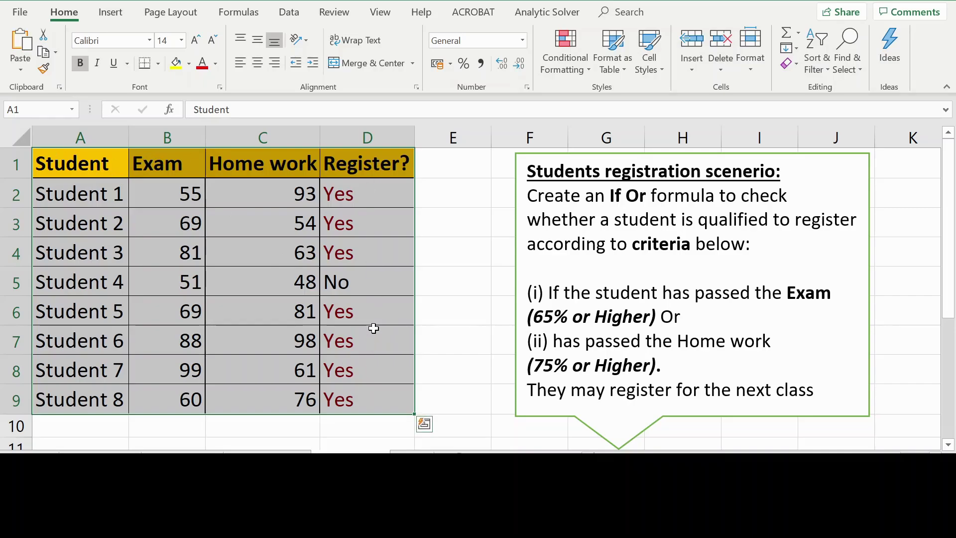
pyautogui.hotkey('ctrl', 'c')
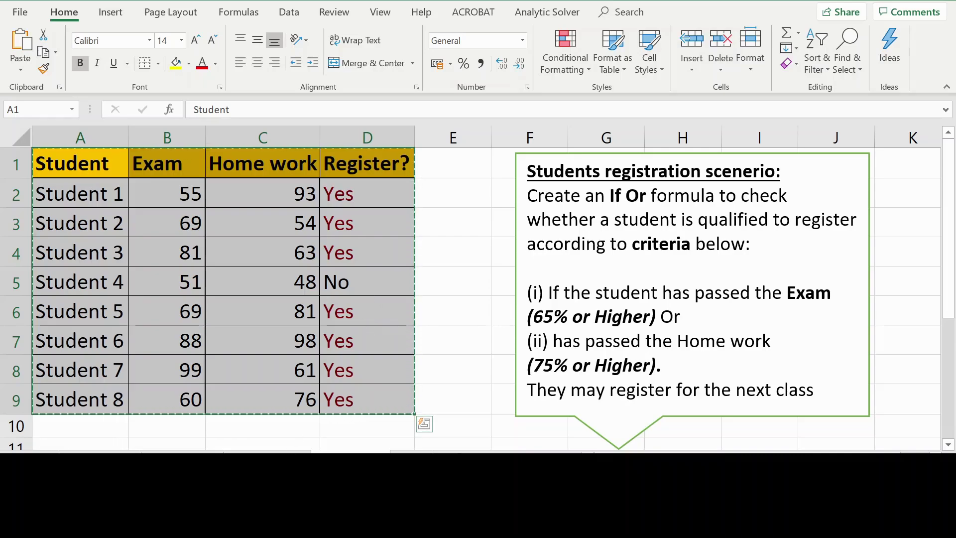
pyautogui.click(239, 426)
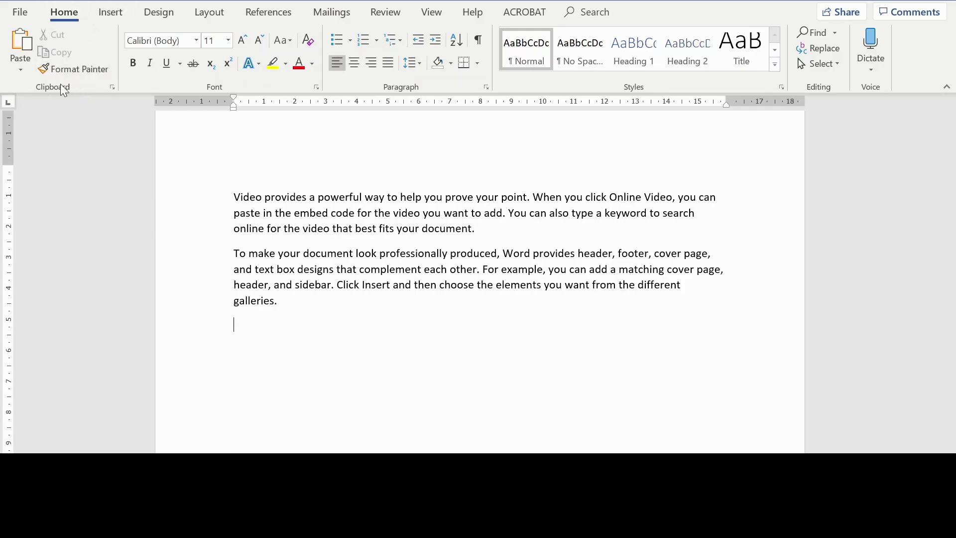
# Choose Paste Special from the Home tab's Paste dropdown
pyautogui.click(22, 76)
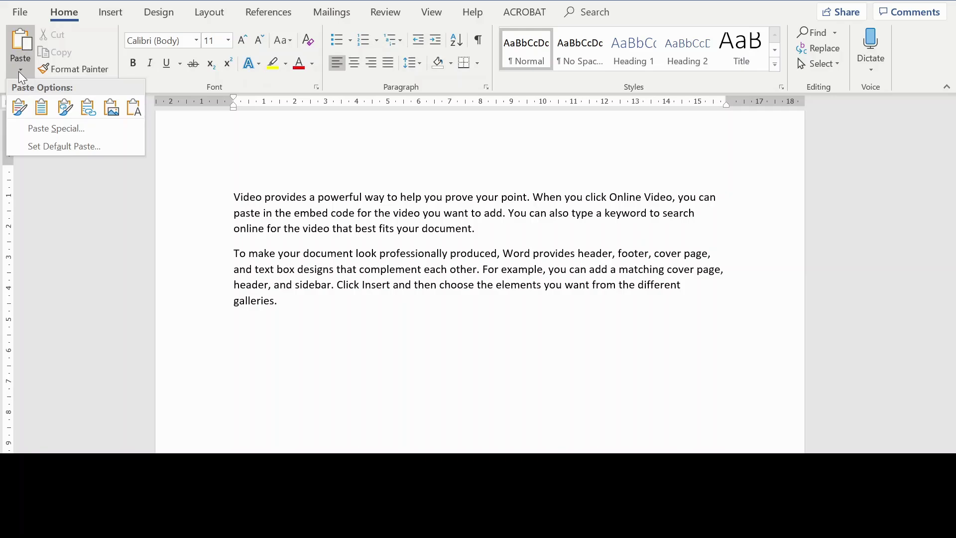
pyautogui.click(58, 130)
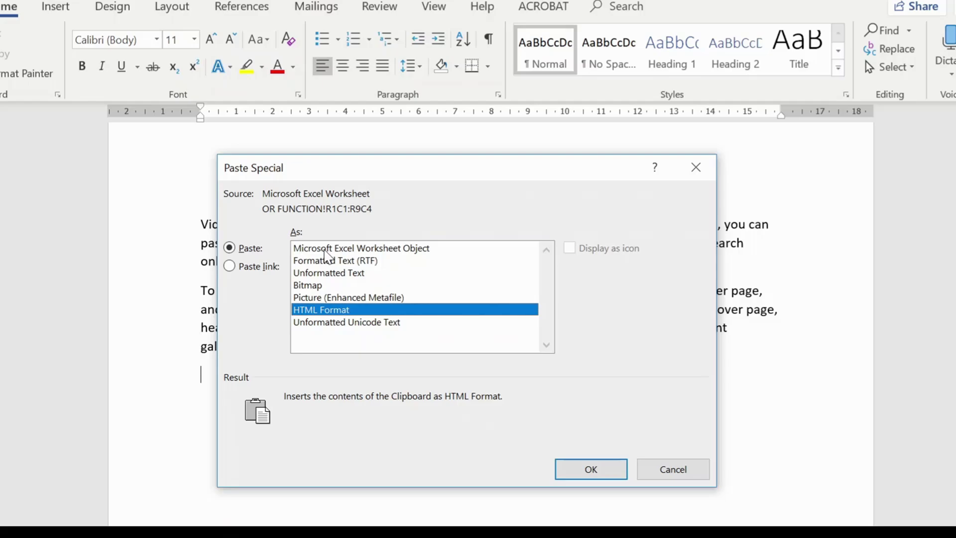
# Paste the table as a linked Microsoft Excel Worksheet Object using Paste link
pyautogui.click(326, 249)
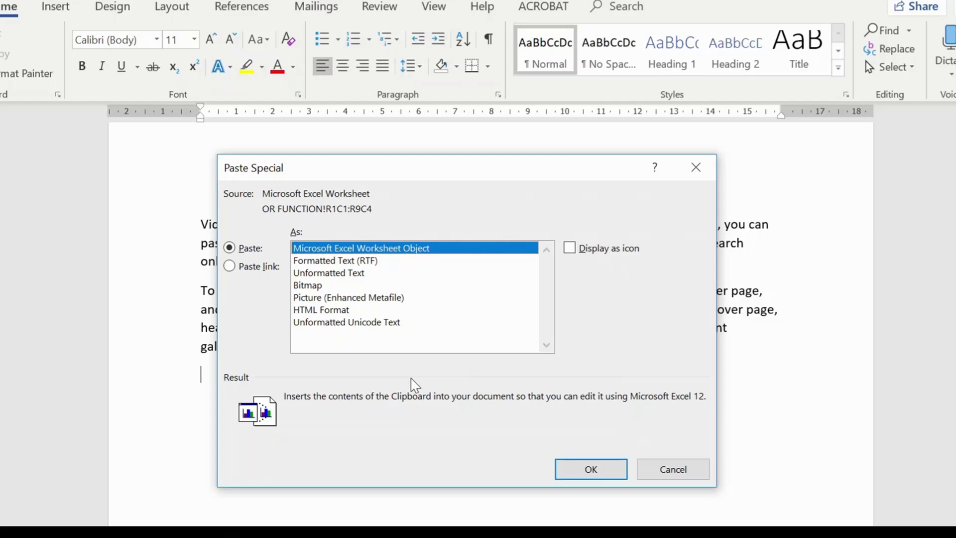
pyautogui.click(230, 267)
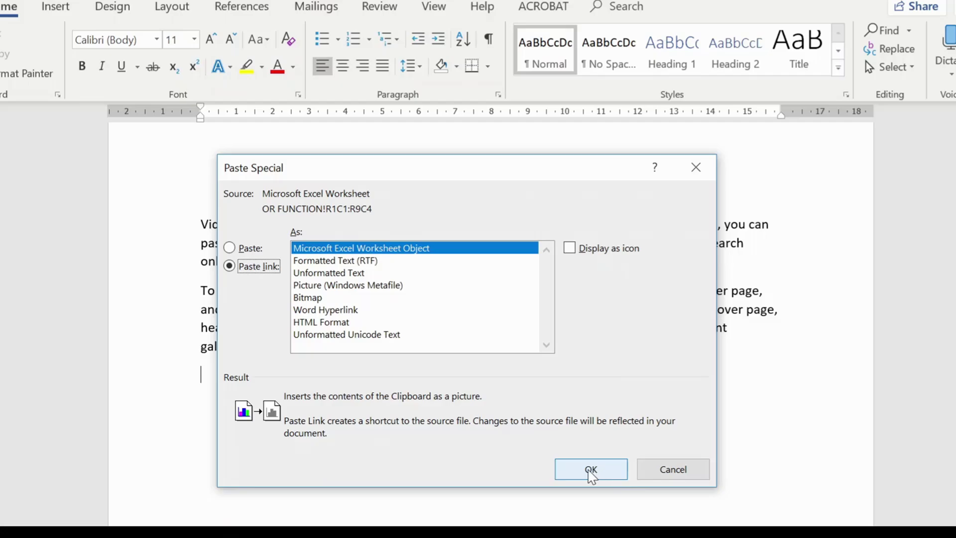
pyautogui.click(590, 471)
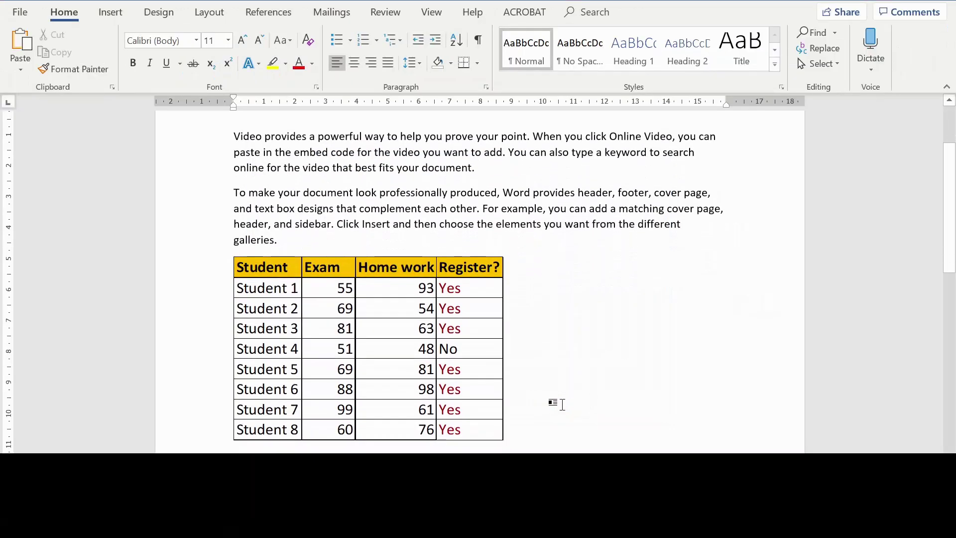
# Scroll down to view the pasted linked student table
pyautogui.scroll(-2, 569, 367)
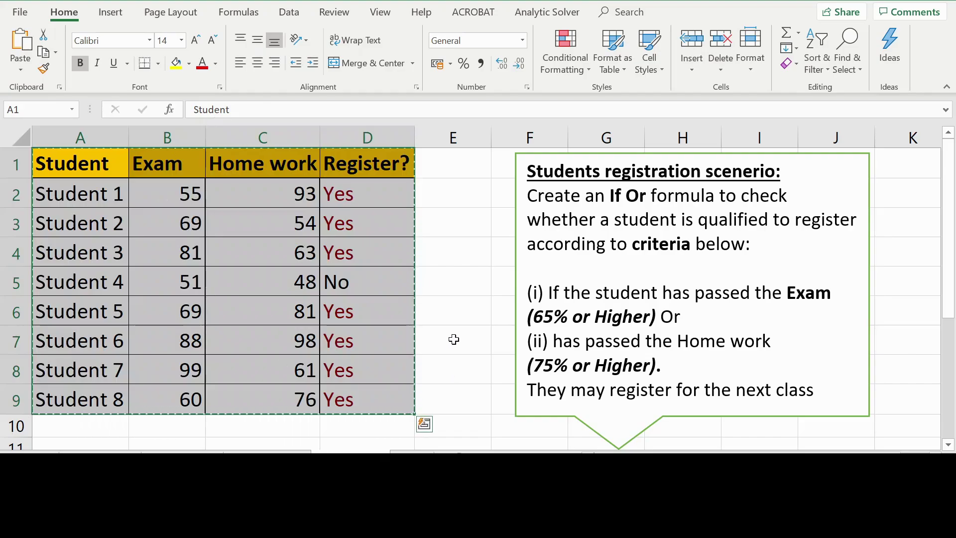
# In Excel, change Student 1's Exam score in B2 from 55 to 90, then return to Word
pyautogui.click(454, 339)
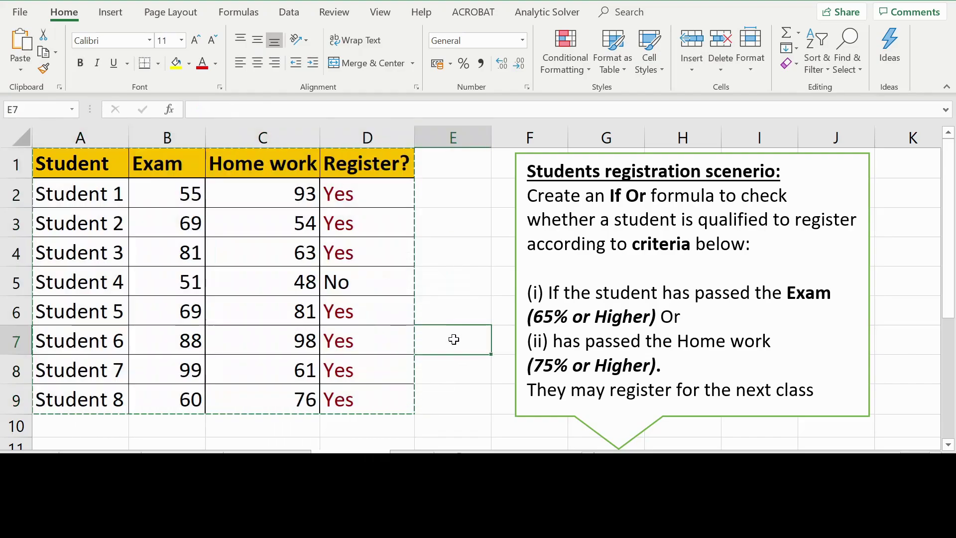
pyautogui.doubleClick(454, 339)
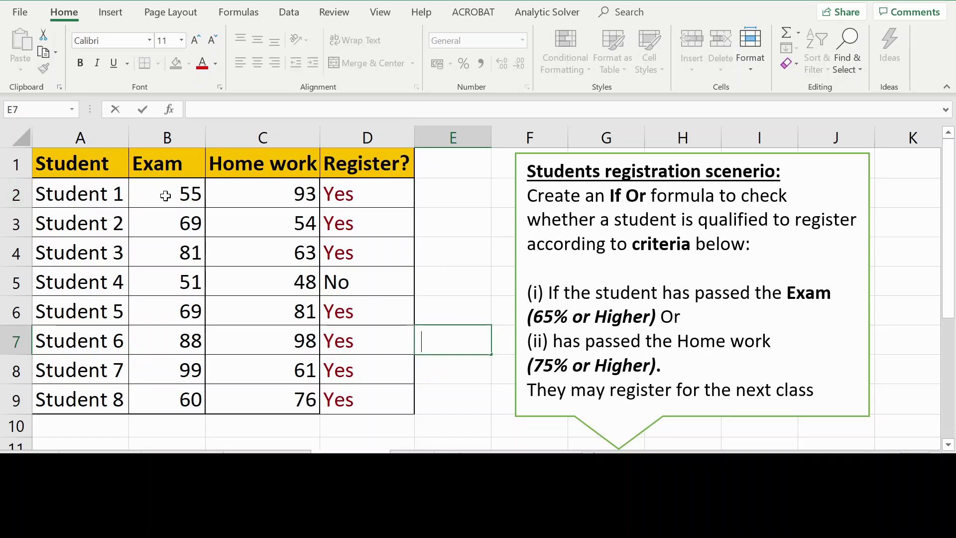
pyautogui.click(184, 192)
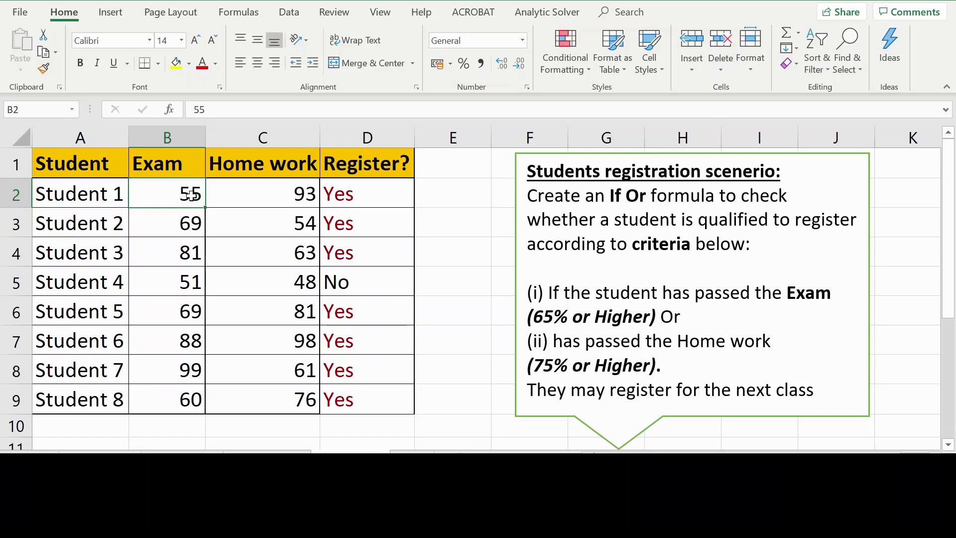
pyautogui.write('90')
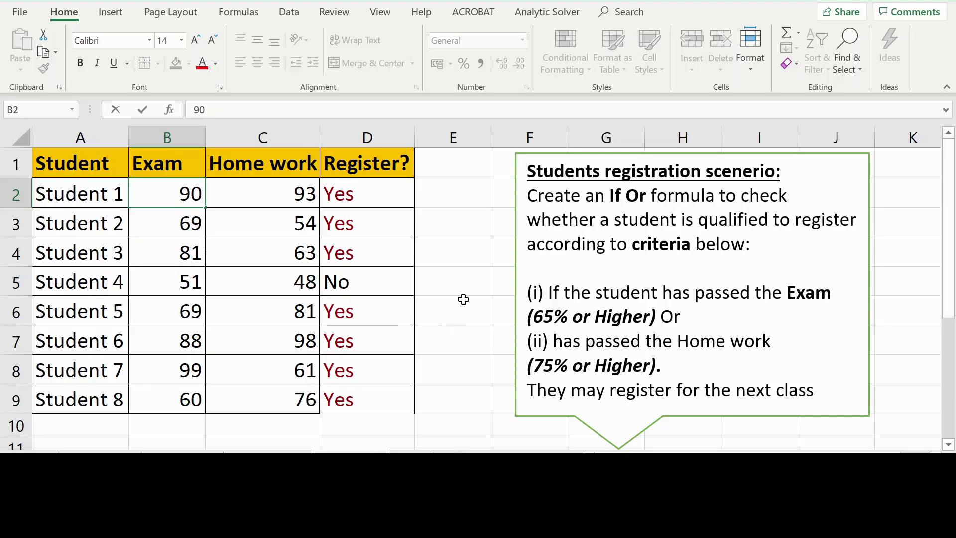
pyautogui.click(459, 340)
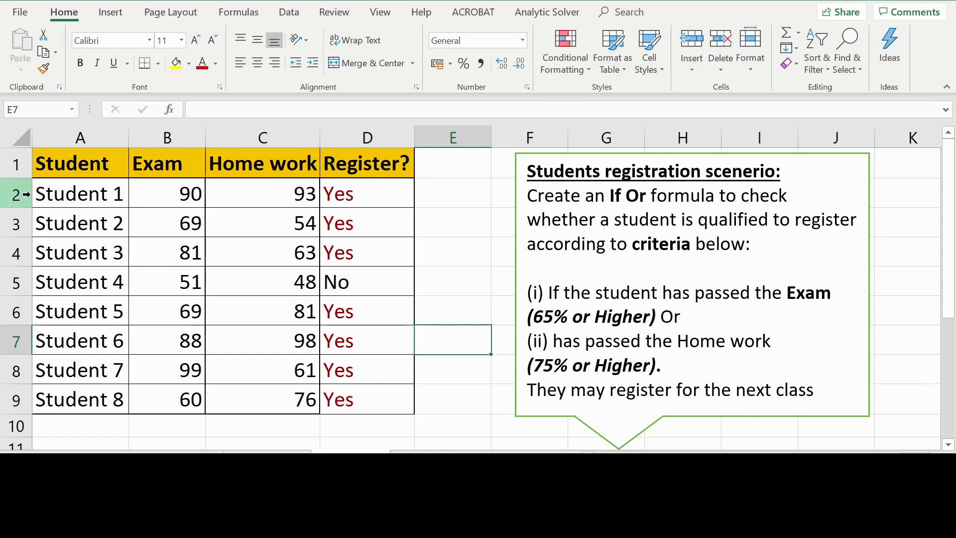
pyautogui.click(161, 191)
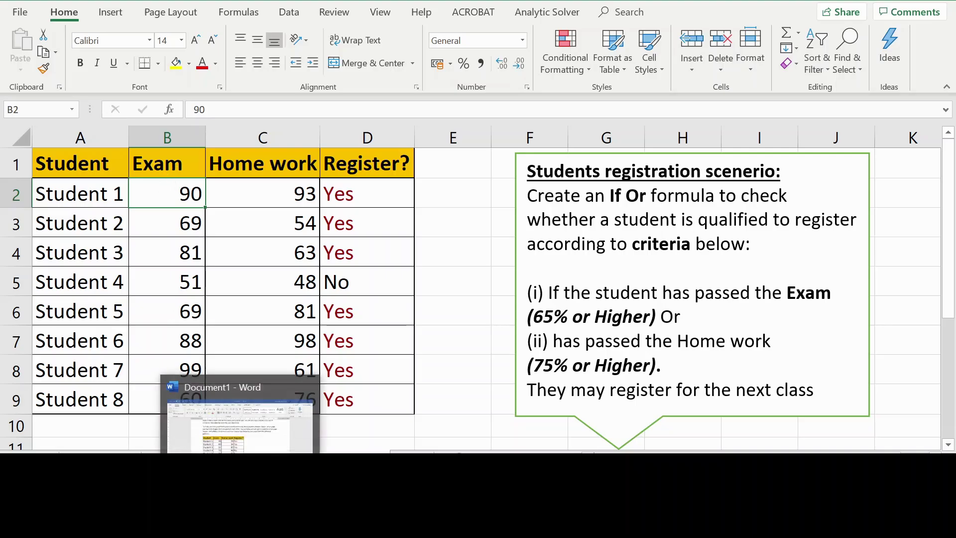
pyautogui.click(239, 413)
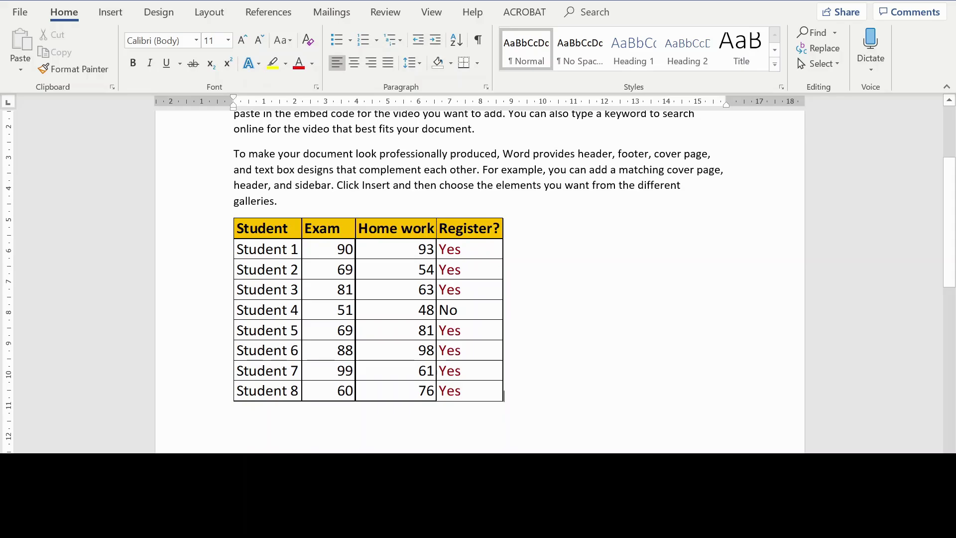
# Select the linked student table in Word to check it shows 90
pyautogui.click(503, 396)
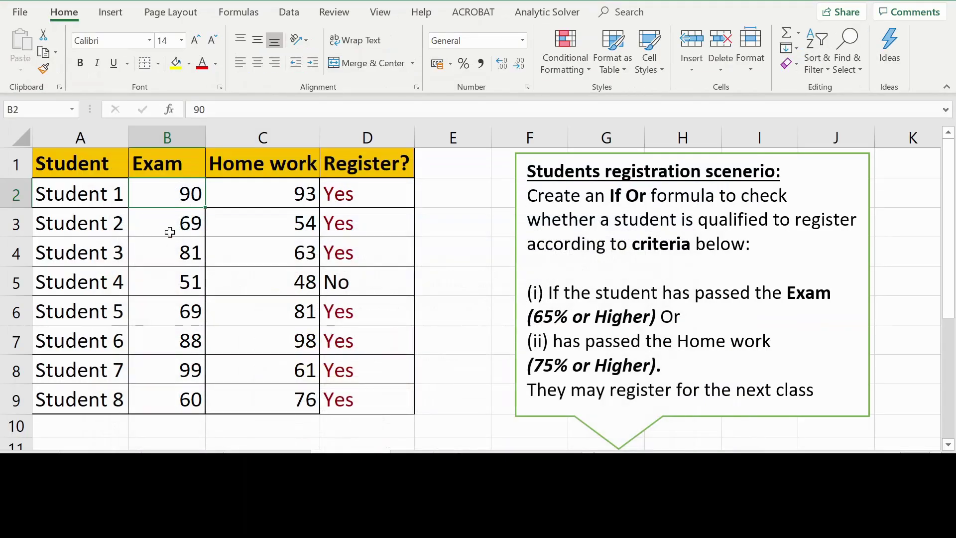
# Enter 100 as Student 1's Exam score in cell B2
pyautogui.write('100')
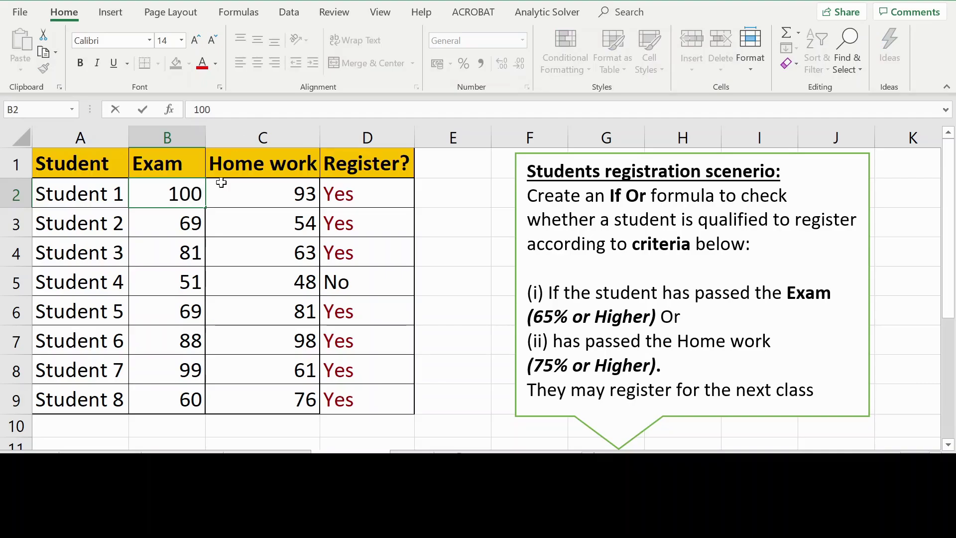
pyautogui.click(462, 227)
pyautogui.keyDown('ctrl'); pyautogui.scroll(-3, 463, 225); pyautogui.keyUp('ctrl')
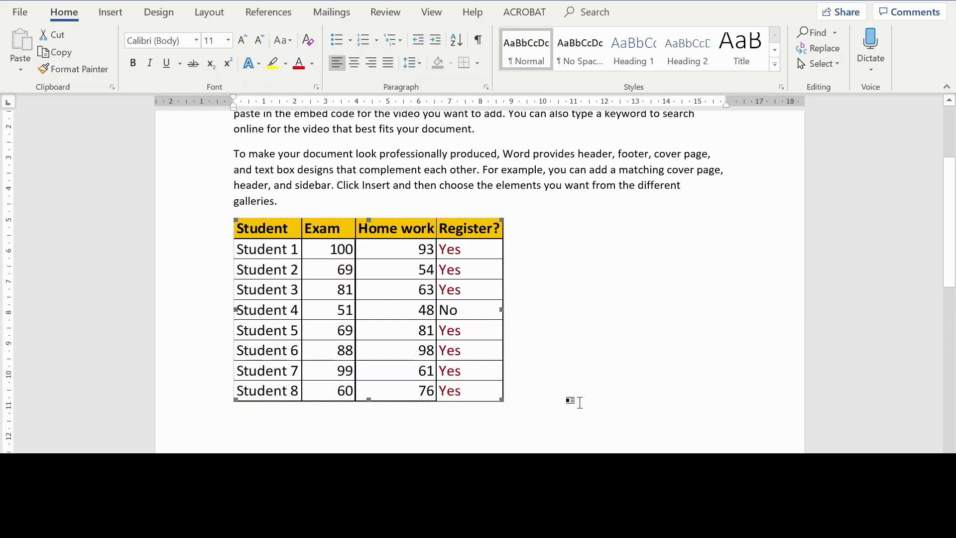
pyautogui.click(570, 403)
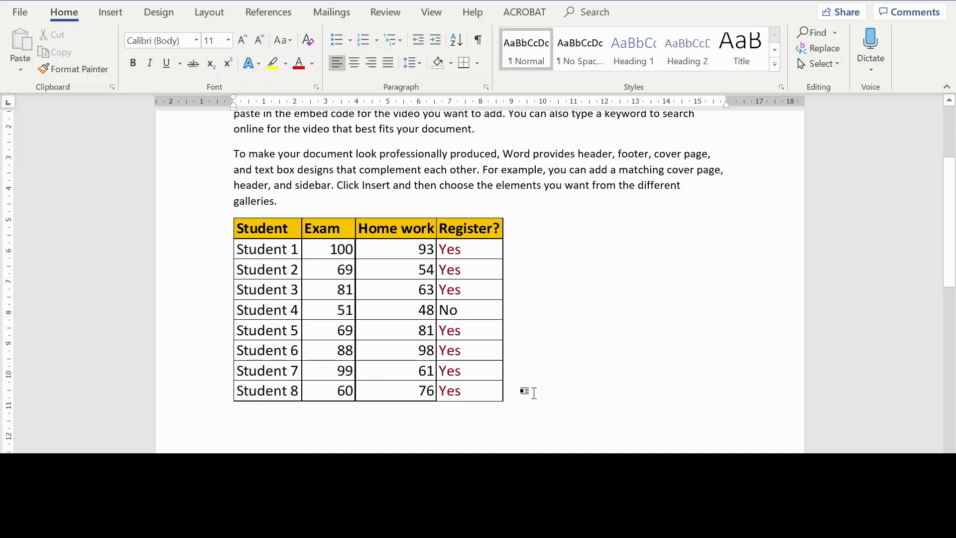
pyautogui.hotkey('ctrl', 'End')
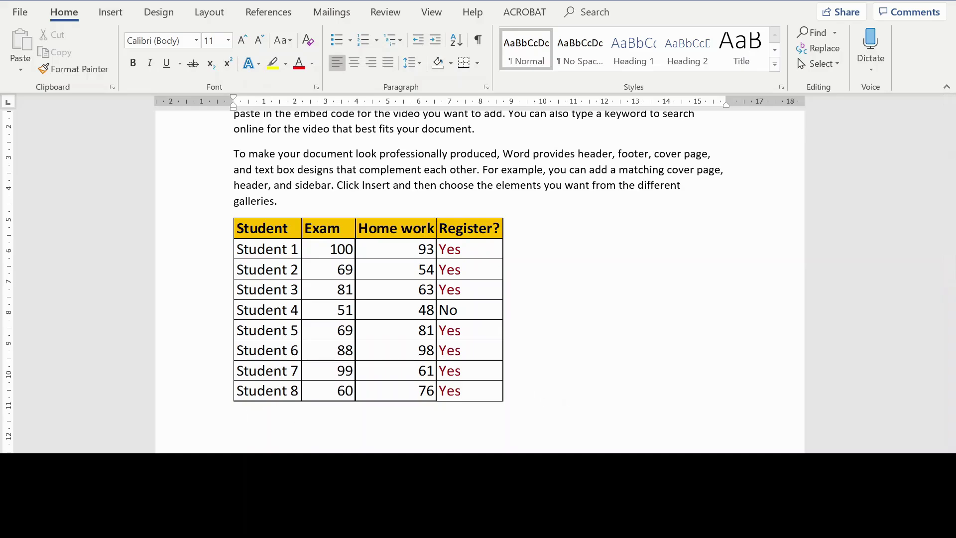
pyautogui.scroll(-2, 477, 279)
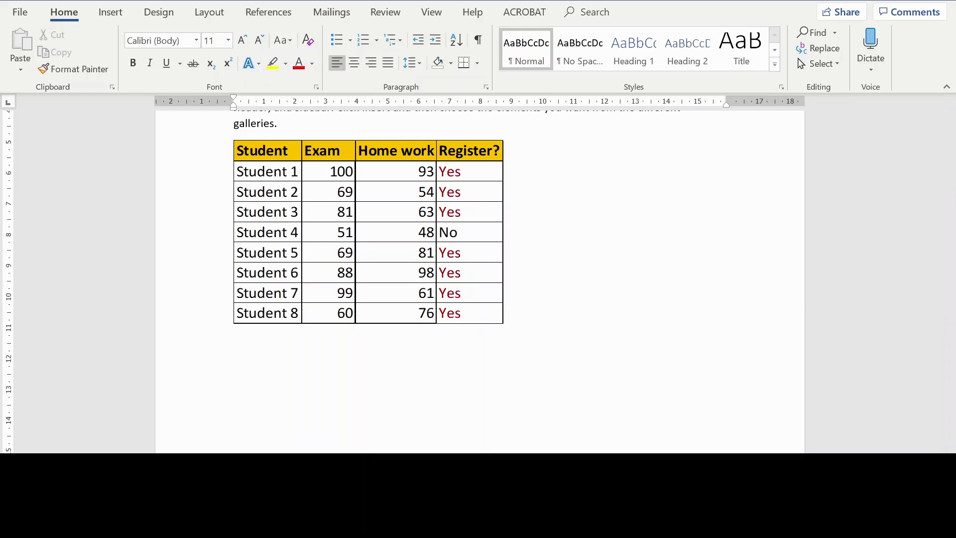
# Add a blank line below the linked table and copy Excel cells A1:D9
pyautogui.scroll(-1, 478, 279)
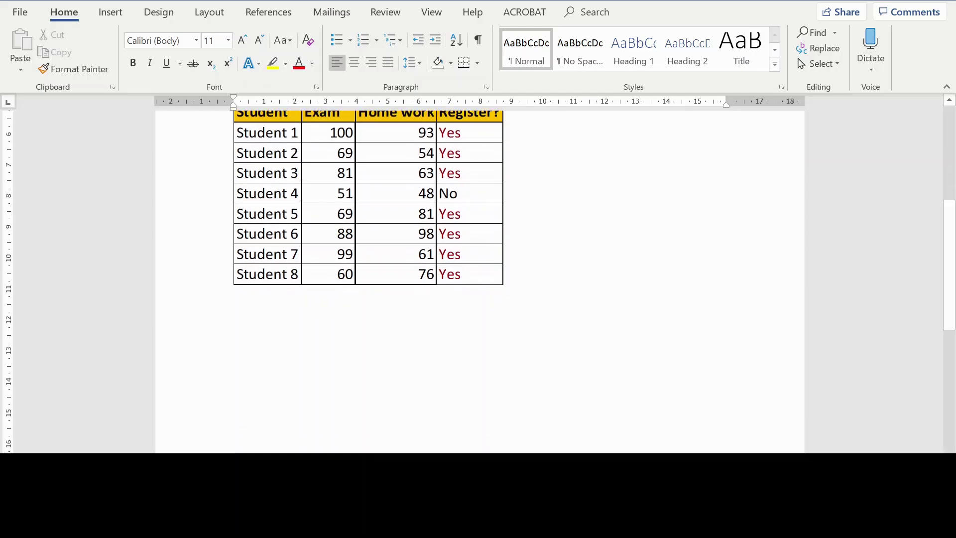
pyautogui.press('Return')
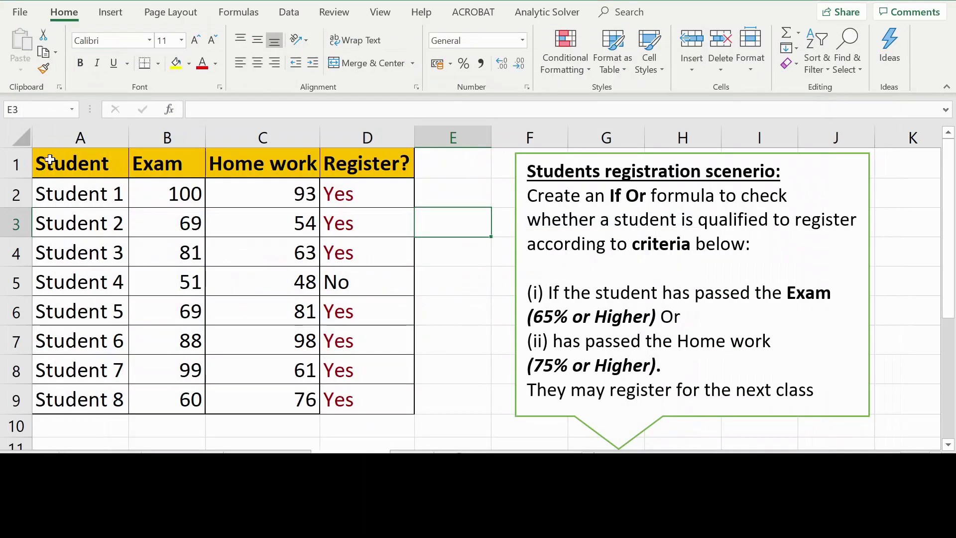
pyautogui.moveTo(47, 162)
pyautogui.mouseDown()
pyautogui.moveTo(399, 371)
pyautogui.moveTo(404, 407)
pyautogui.mouseUp()
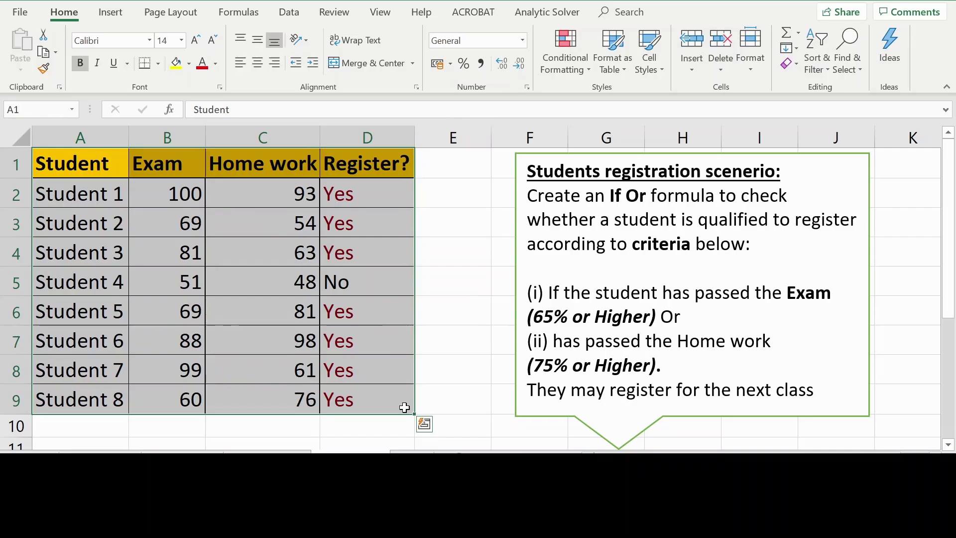
pyautogui.hotkey('ctrl', 'c')
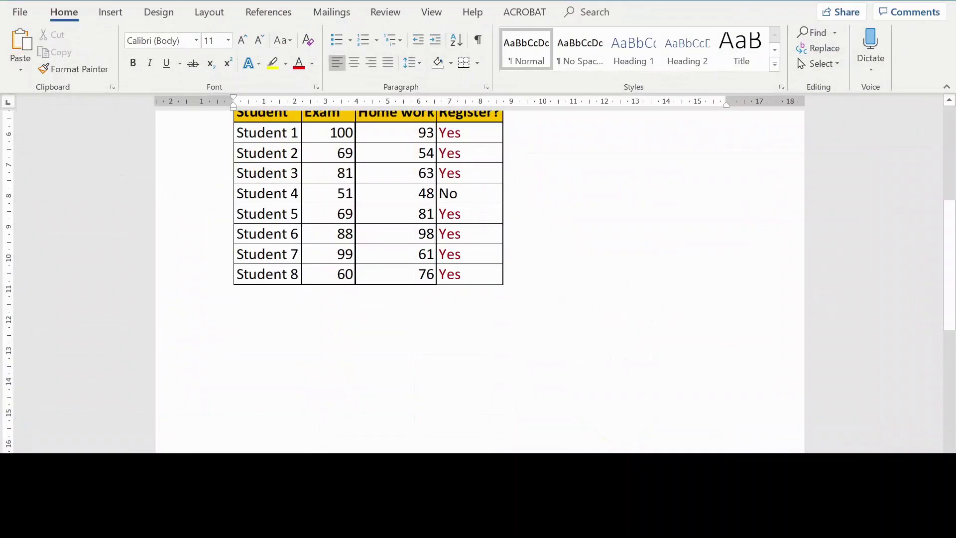
# Paste the student table below the linked one as a plain table
pyautogui.rightClick(234, 332)
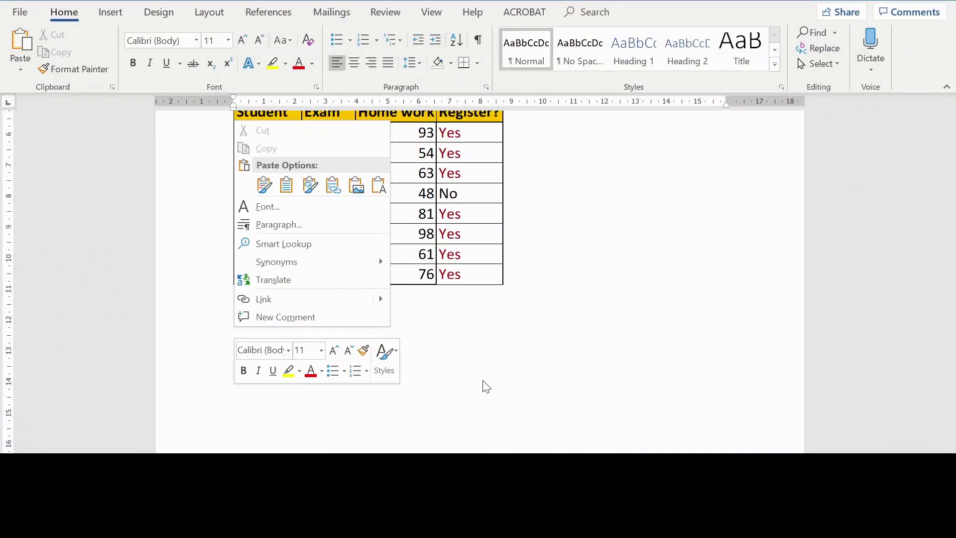
pyautogui.press('Escape')
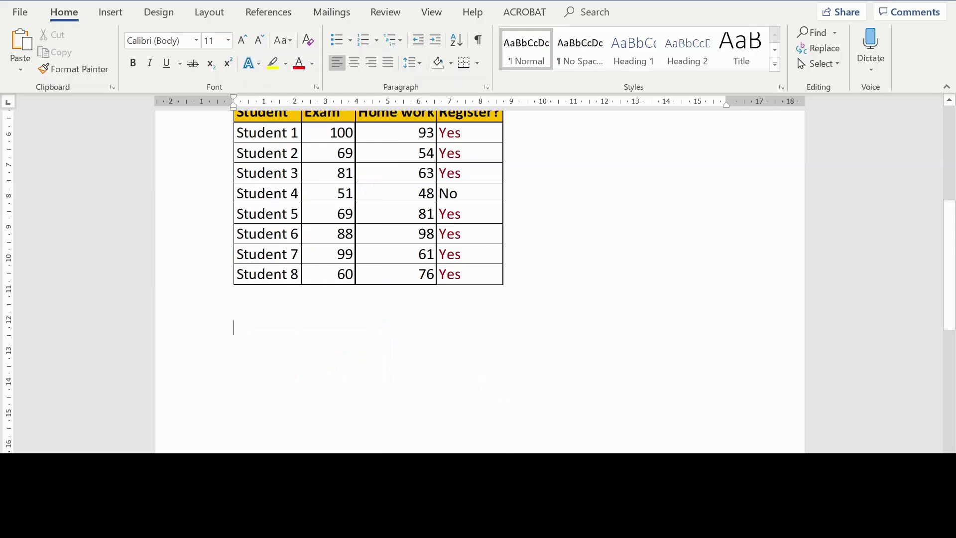
pyautogui.click(20, 42)
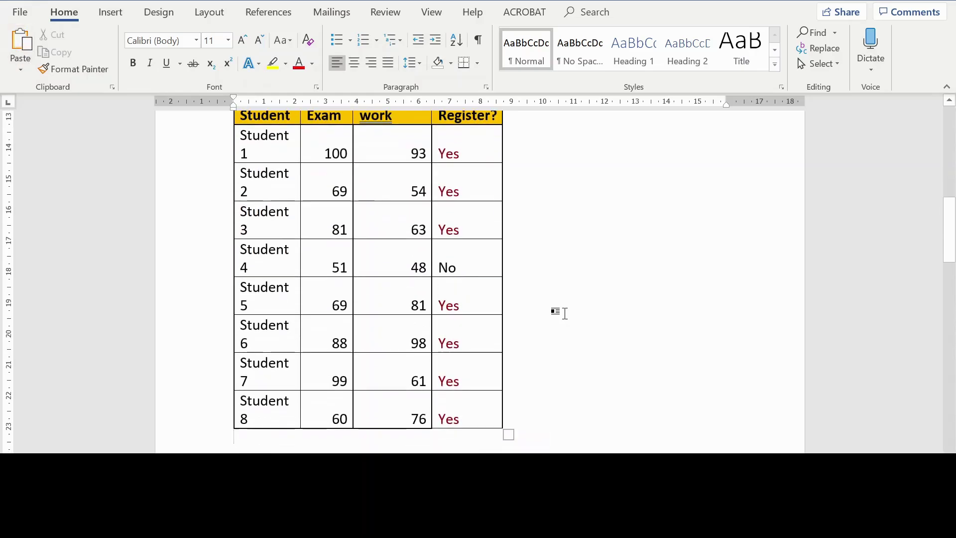
# Widen the plain table's Student and Home work columns so names fit one line
pyautogui.scroll(3, 564, 312)
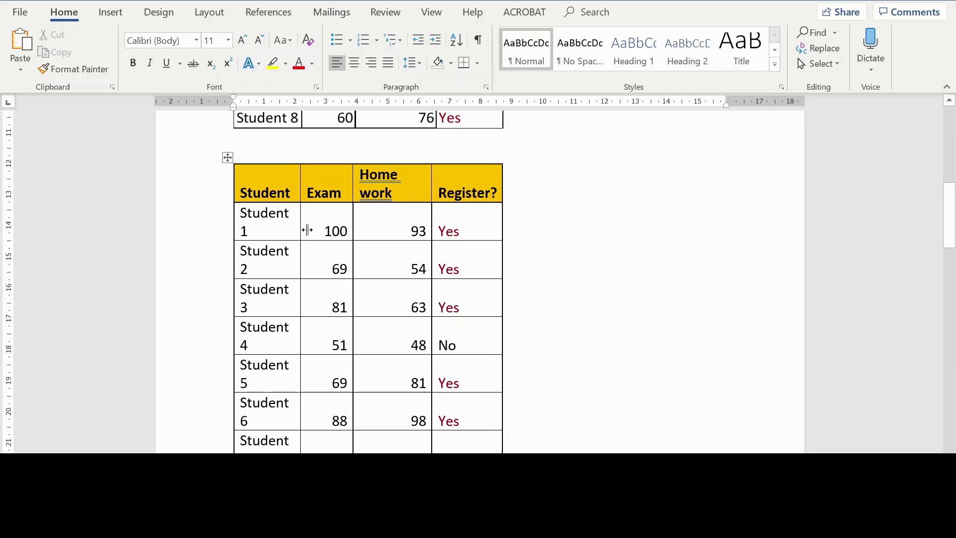
pyautogui.moveTo(303, 229); pyautogui.dragTo(316, 228)
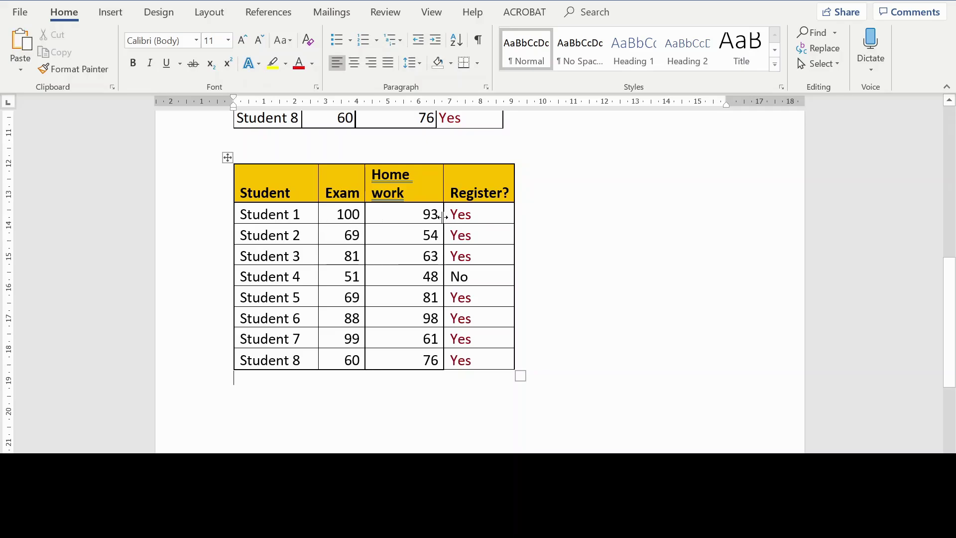
pyautogui.moveTo(443, 216); pyautogui.dragTo(443, 216)
pyautogui.scroll(5, 597, 230)
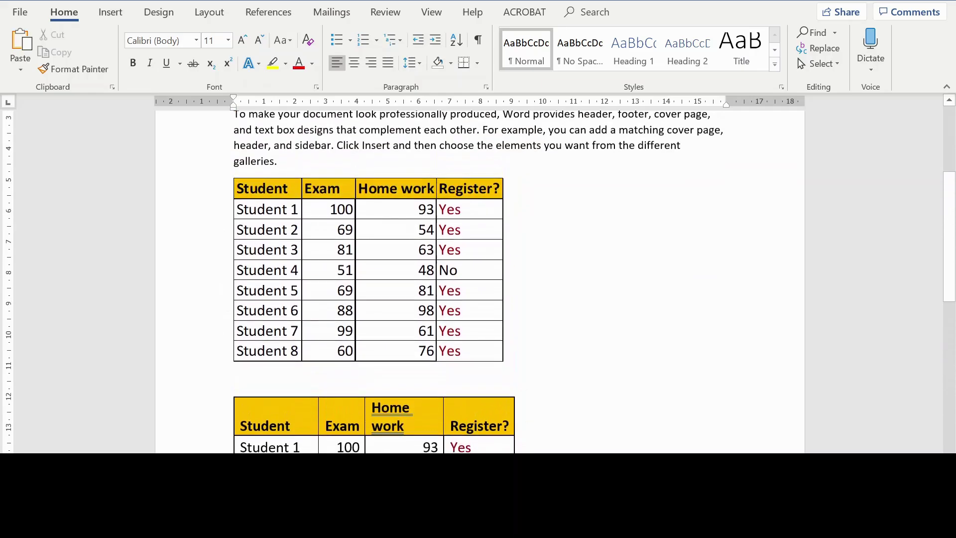
# Drag the Home work / Register? border right so the Home work header fits on one line
pyautogui.scroll(-1, 597, 230)
pyautogui.scroll(-2, 597, 230)
pyautogui.scroll(-3, 597, 230)
pyautogui.scroll(5, 597, 230)
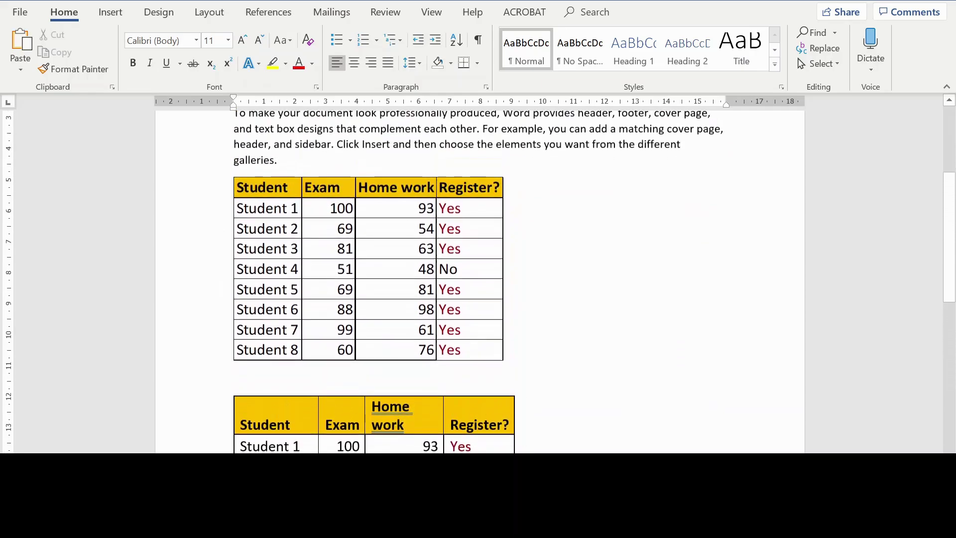
pyautogui.scroll(-3, 443, 401)
pyautogui.scroll(2, 443, 402)
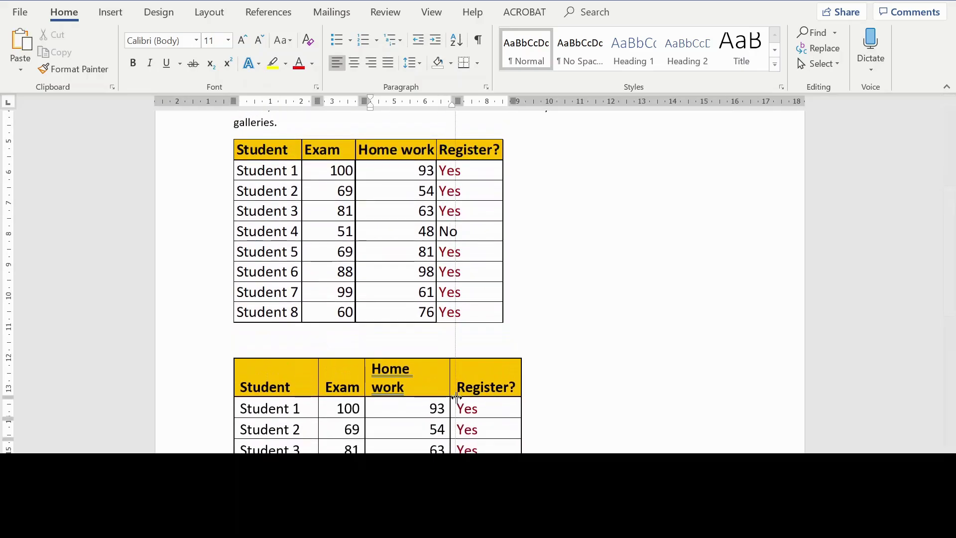
pyautogui.moveTo(443, 401); pyautogui.dragTo(457, 401)
pyautogui.scroll(-1, 379, 282)
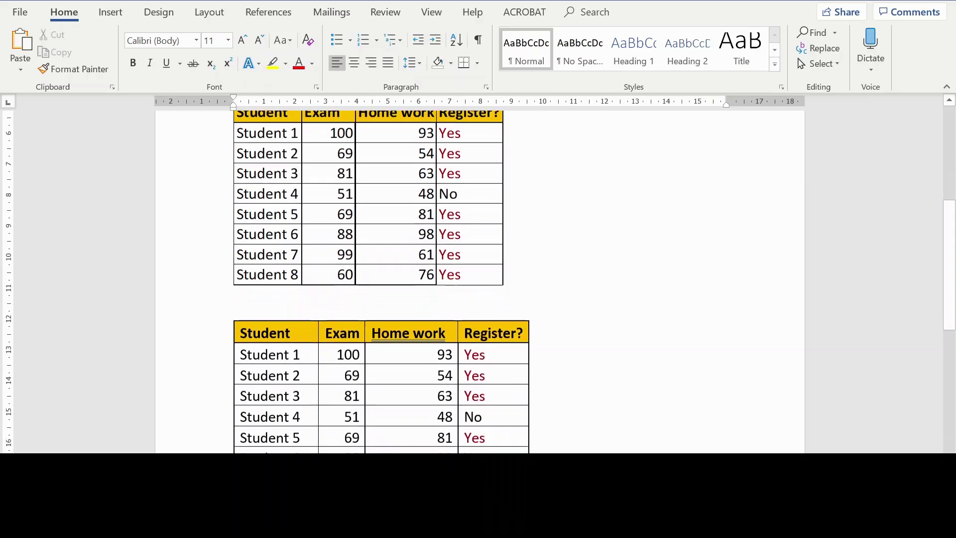
pyautogui.scroll(1, 378, 282)
pyautogui.scroll(1, 379, 281)
pyautogui.scroll(-2, 378, 281)
pyautogui.scroll(-1, 568, 388)
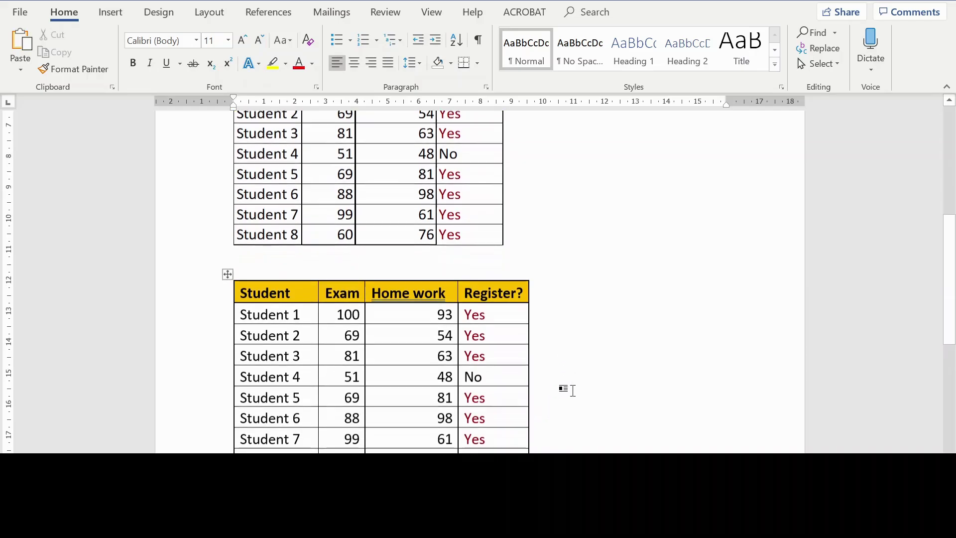
pyautogui.scroll(2, 591, 376)
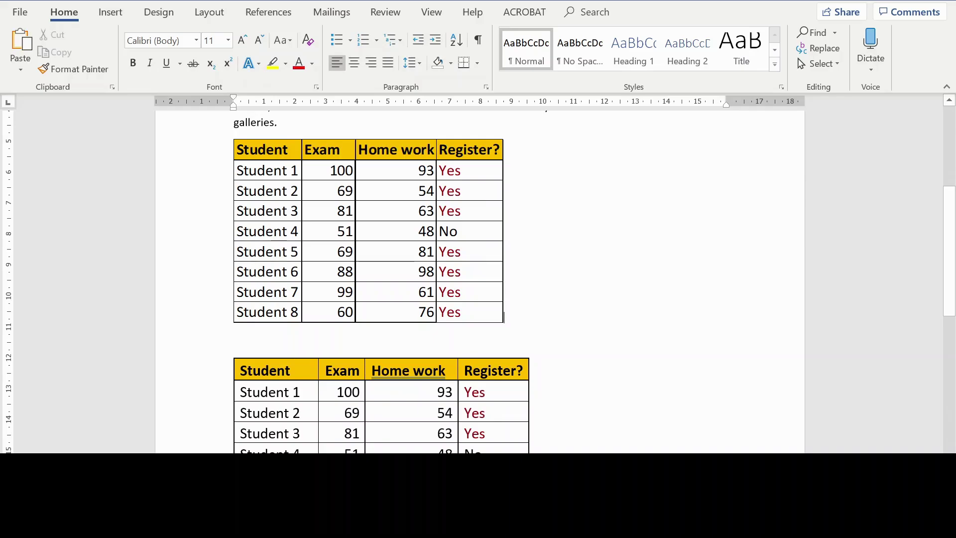
# Select the entire plain pasted student table
pyautogui.scroll(-3, 635, 328)
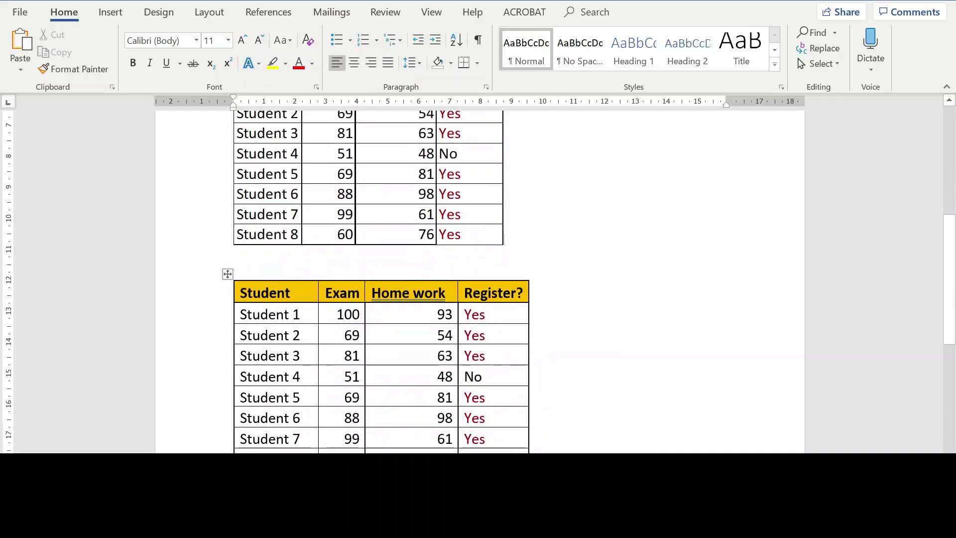
pyautogui.scroll(-1, 437, 320)
pyautogui.click(437, 320)
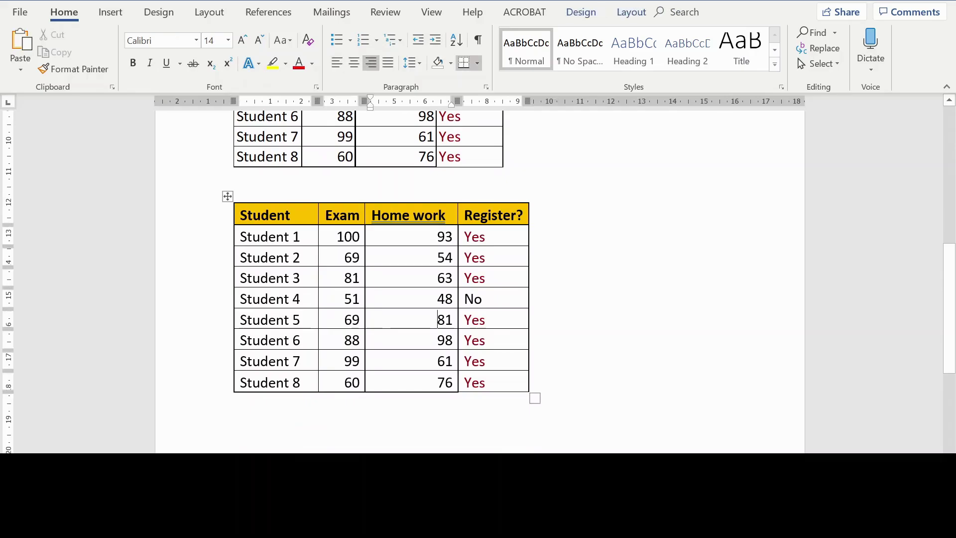
pyautogui.press('Up')
pyautogui.press('Up')
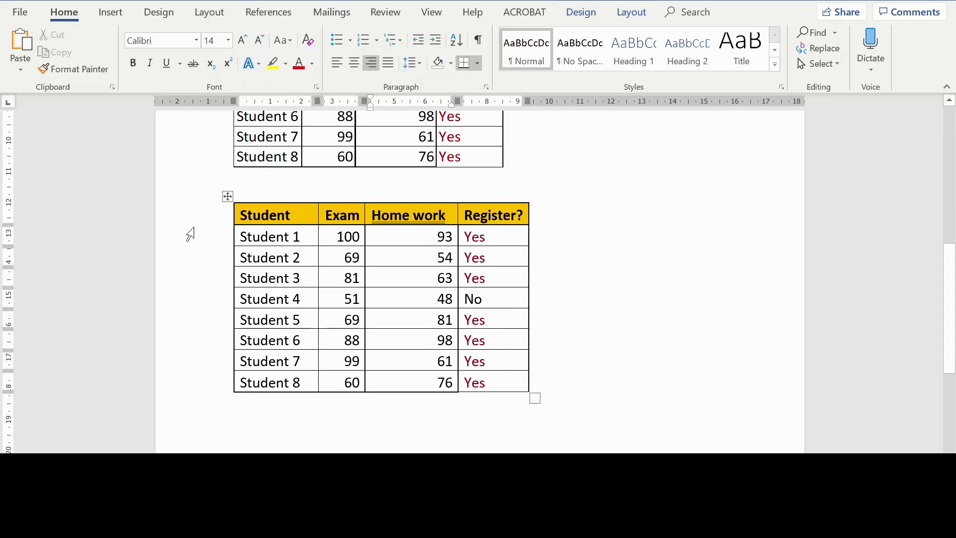
pyautogui.click(226, 196)
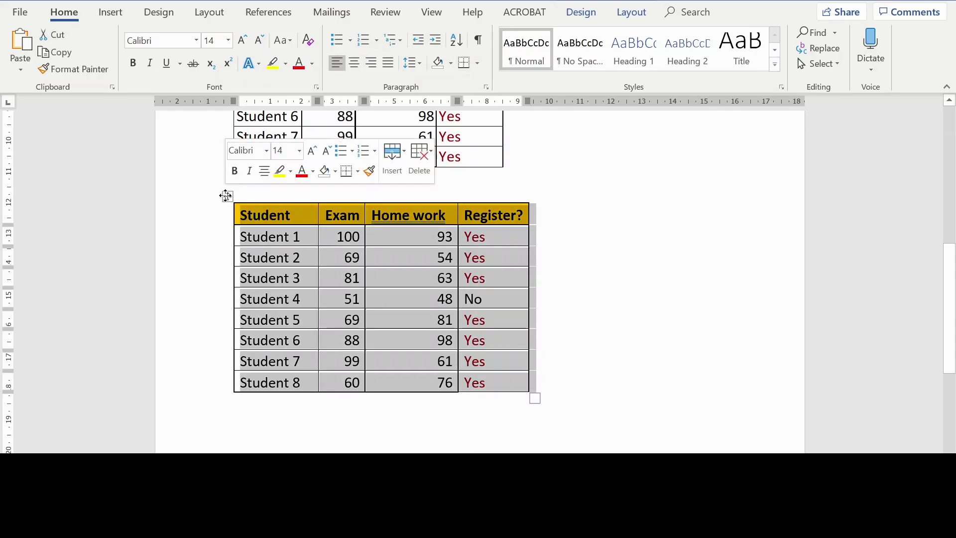
# Copy the plain Word table from its context menu and select empty cell A21 in Excel
pyautogui.rightClick(226, 196)
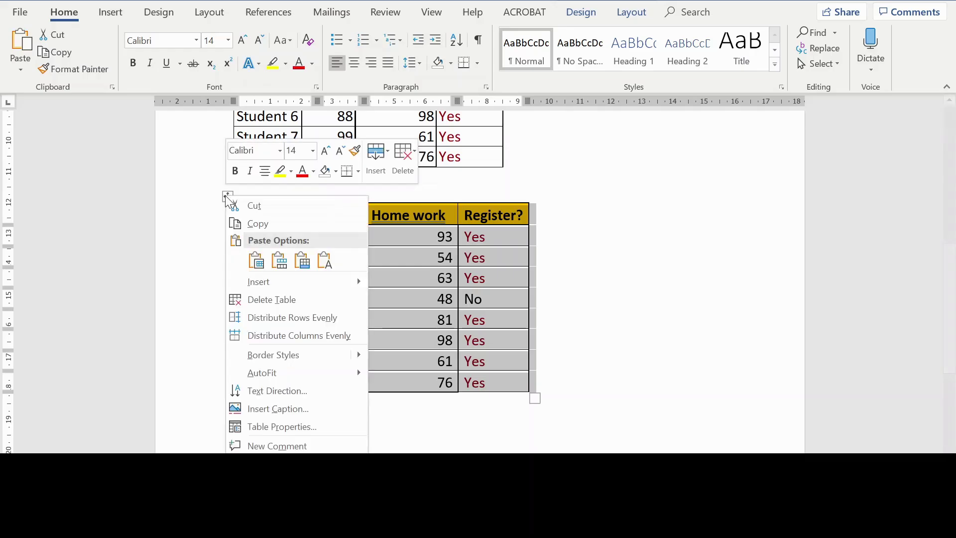
pyautogui.click(267, 223)
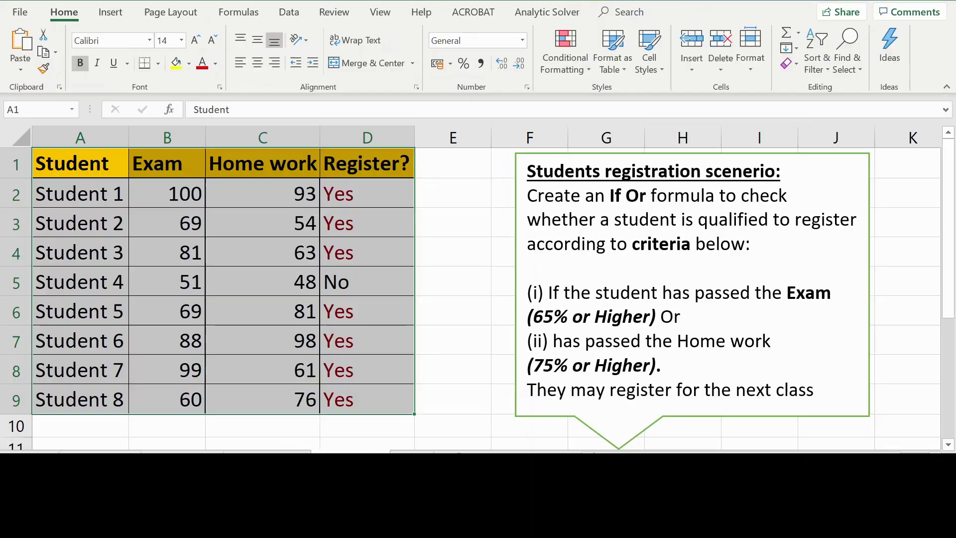
pyautogui.scroll(-8, 470, 267)
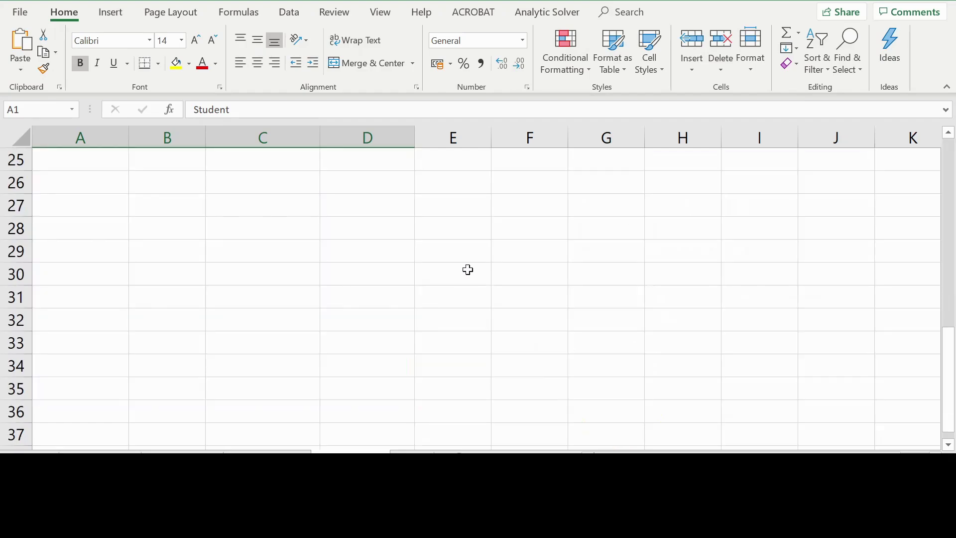
pyautogui.scroll(1, 468, 270)
pyautogui.scroll(1, 468, 270)
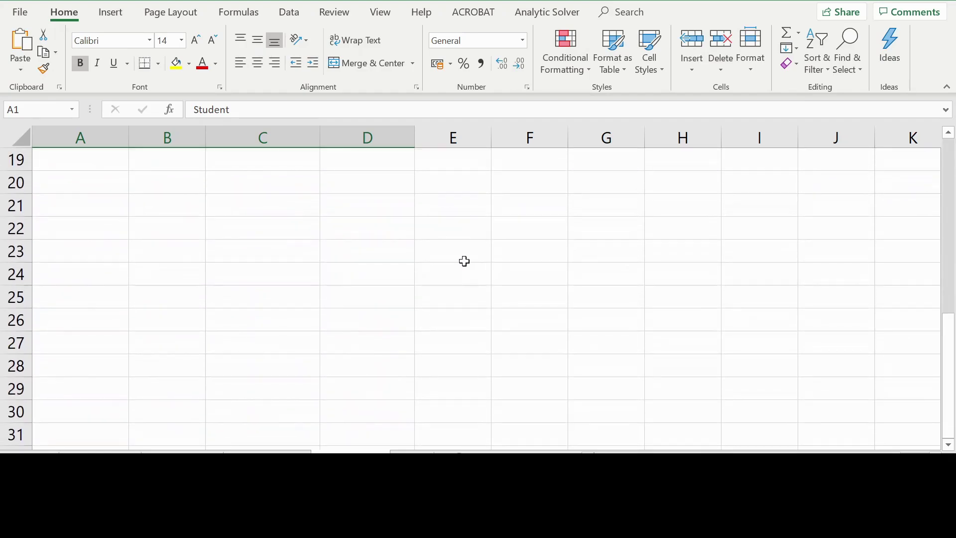
pyautogui.click(99, 205)
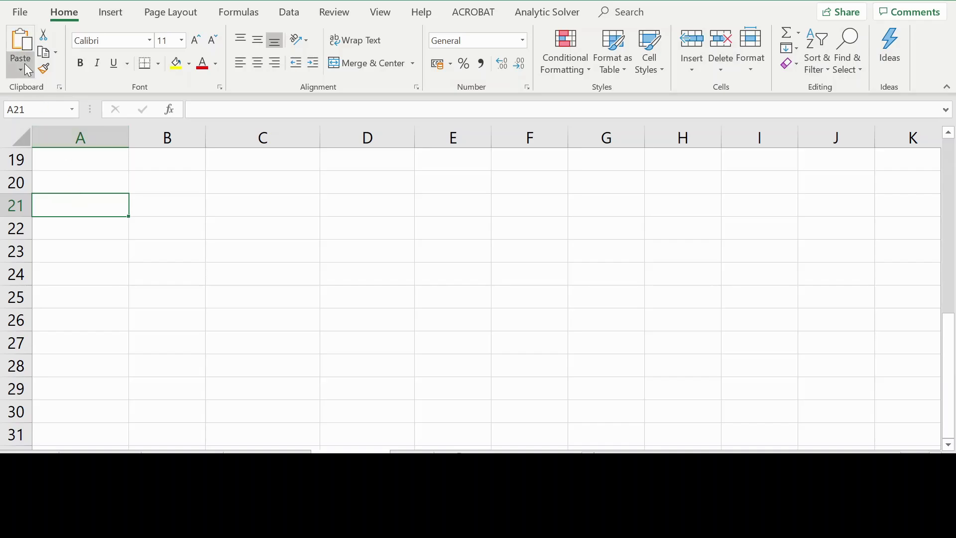
# Paste the Word student table at A21, filling A21:D29 with headers and eight student rows
pyautogui.click(21, 44)
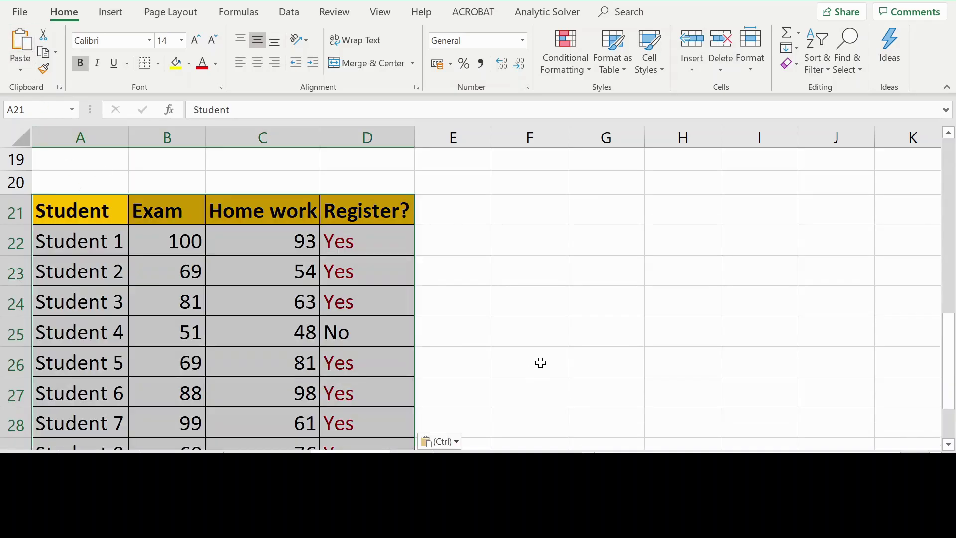
pyautogui.scroll(-1, 568, 302)
pyautogui.scroll(1, 567, 302)
pyautogui.scroll(-1, 568, 305)
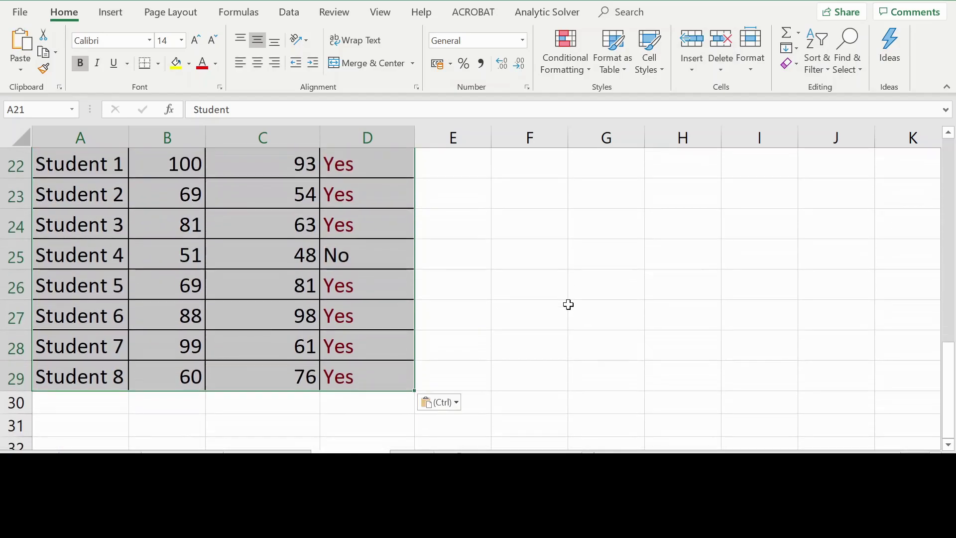
pyautogui.scroll(1, 568, 304)
pyautogui.scroll(-1, 568, 304)
pyautogui.scroll(1, 569, 304)
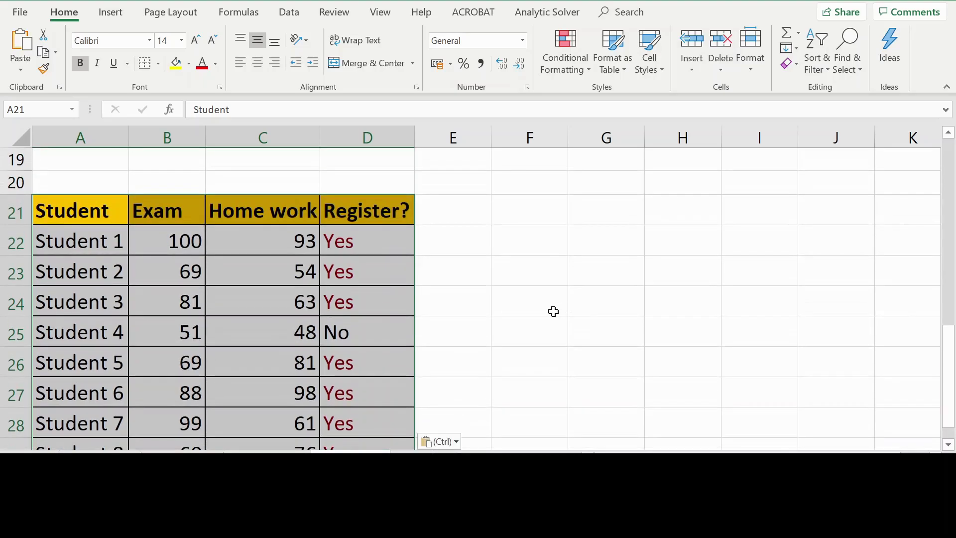